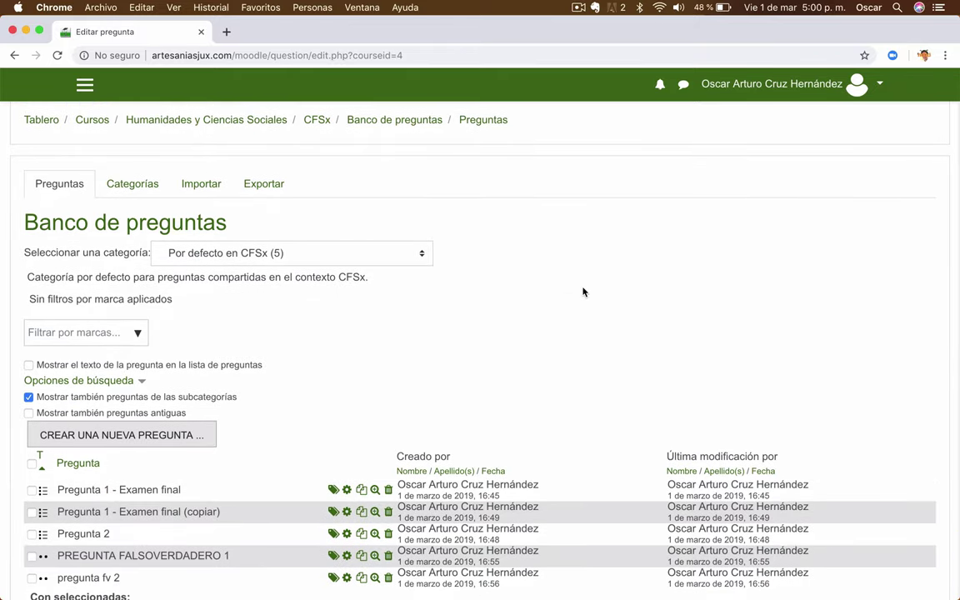
Add a new question of the type "Relacionar columnas" to the course question bank
scroll(584, 291, down, 3)
scroll(289, 393, up, 4)
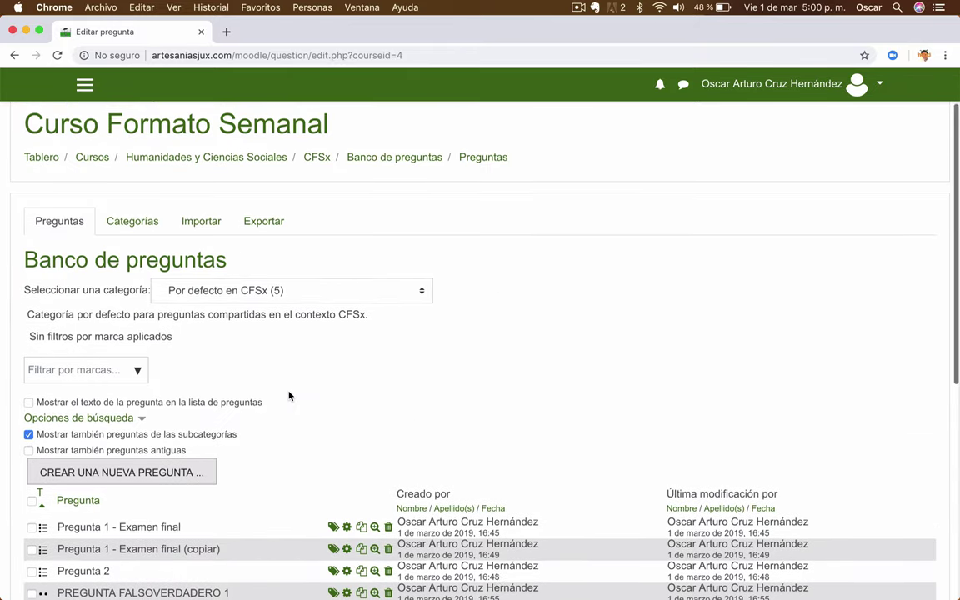
scroll(289, 395, up, 1)
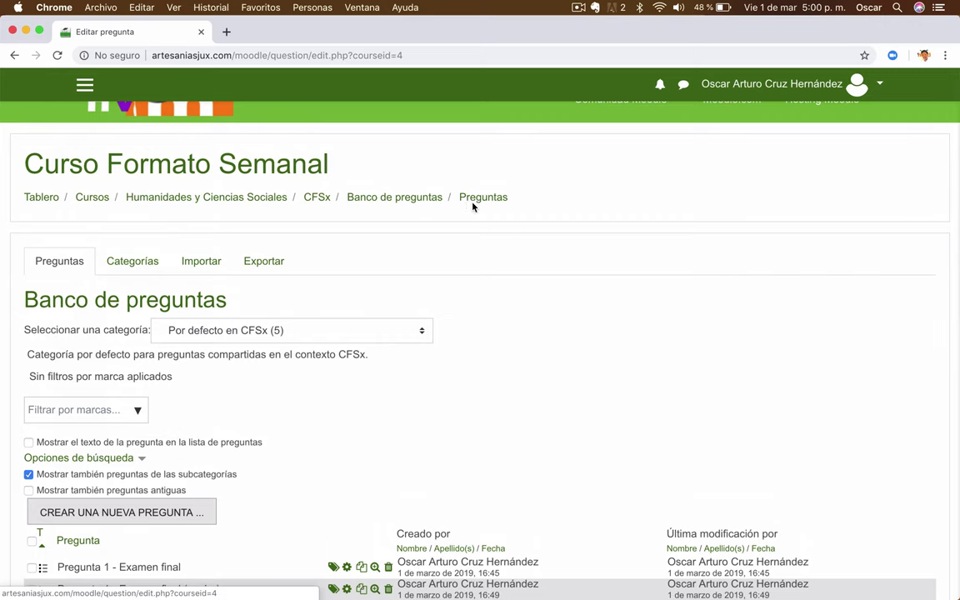
scroll(488, 221, down, 5)
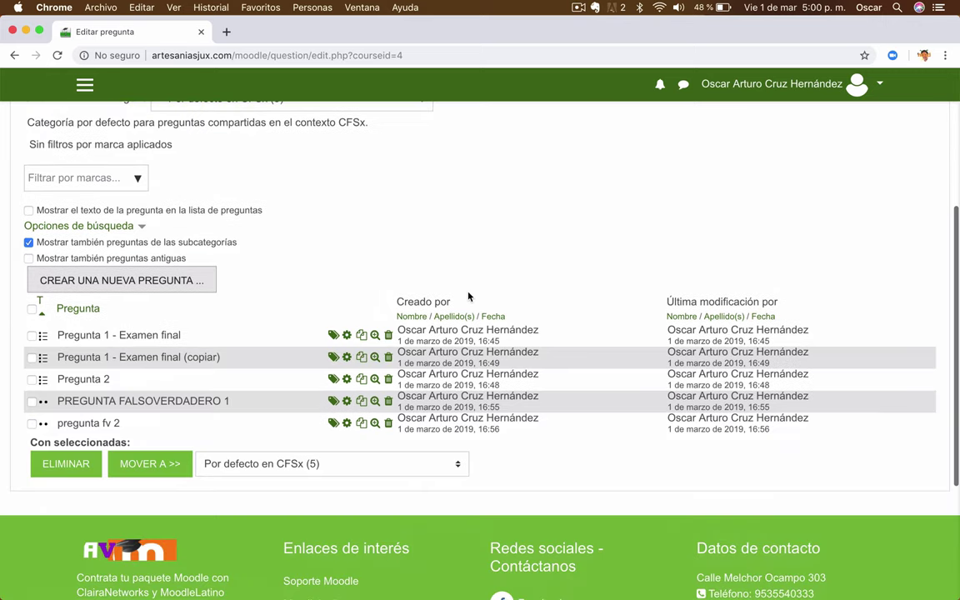
click(87, 283)
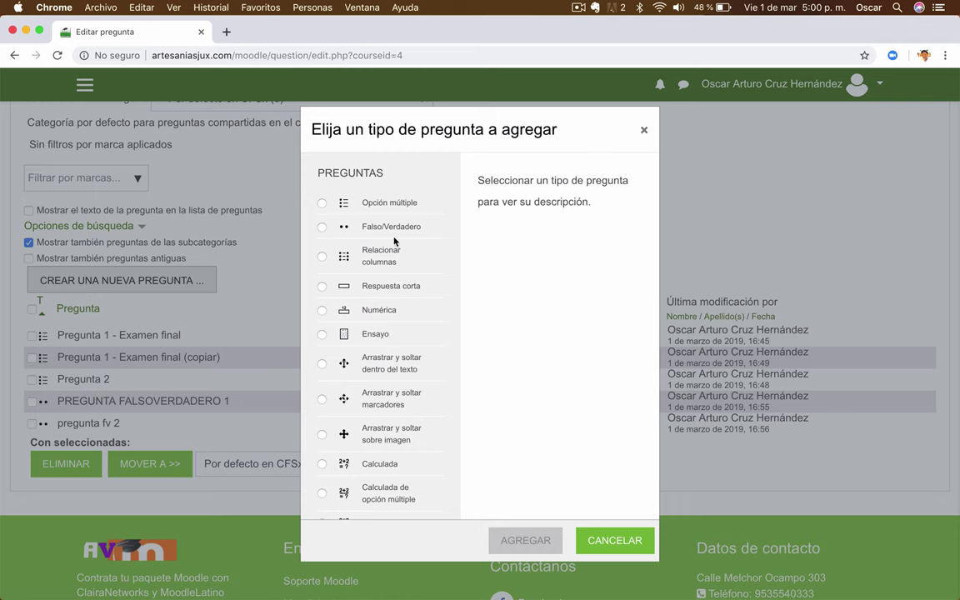
click(372, 251)
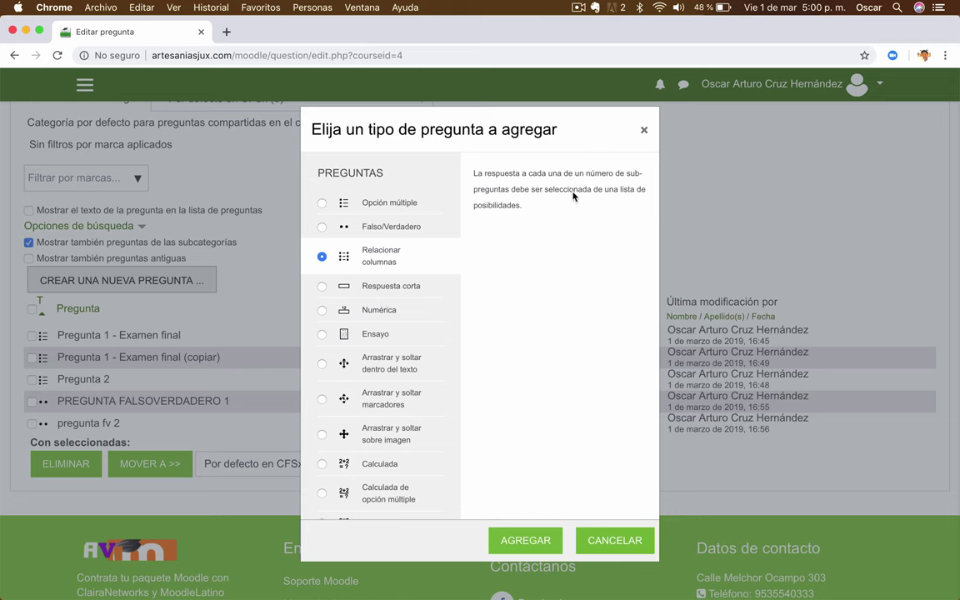
click(517, 546)
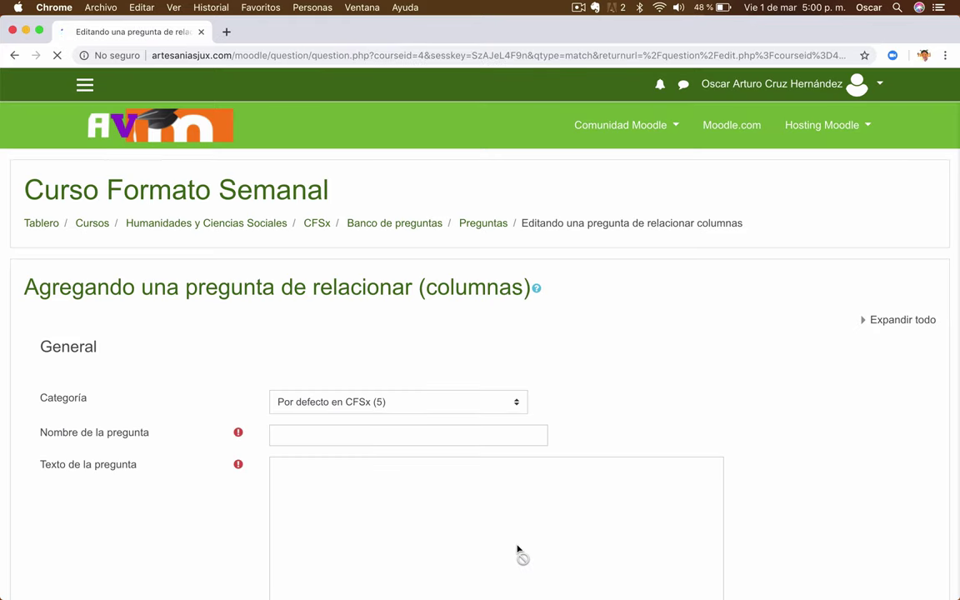
Name the question "ELEMENTOS QUÍMICOS" and enter "Relaciona correctamente" as its question text
click(296, 435)
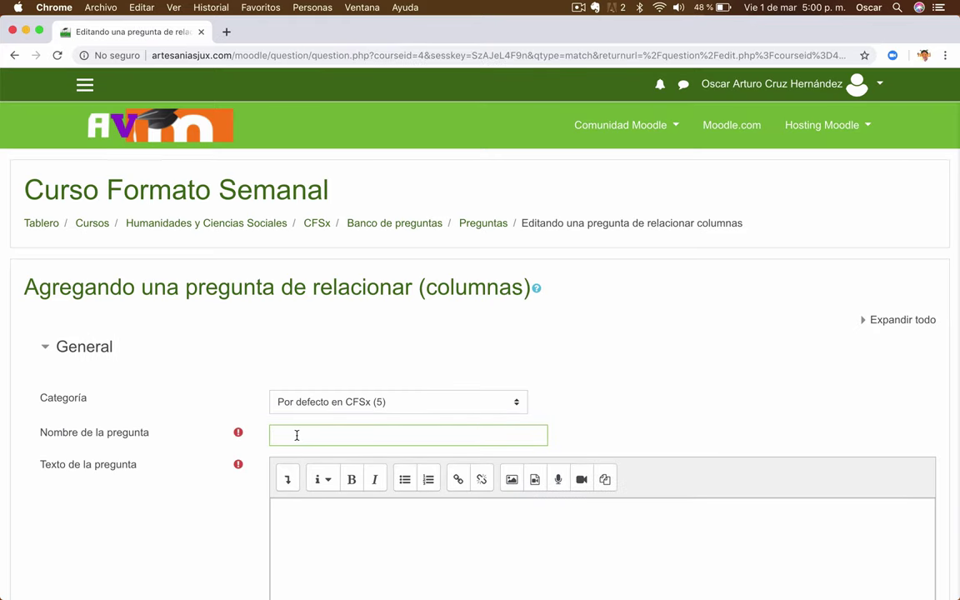
scroll(296, 435, down, 2)
text(ELEM)
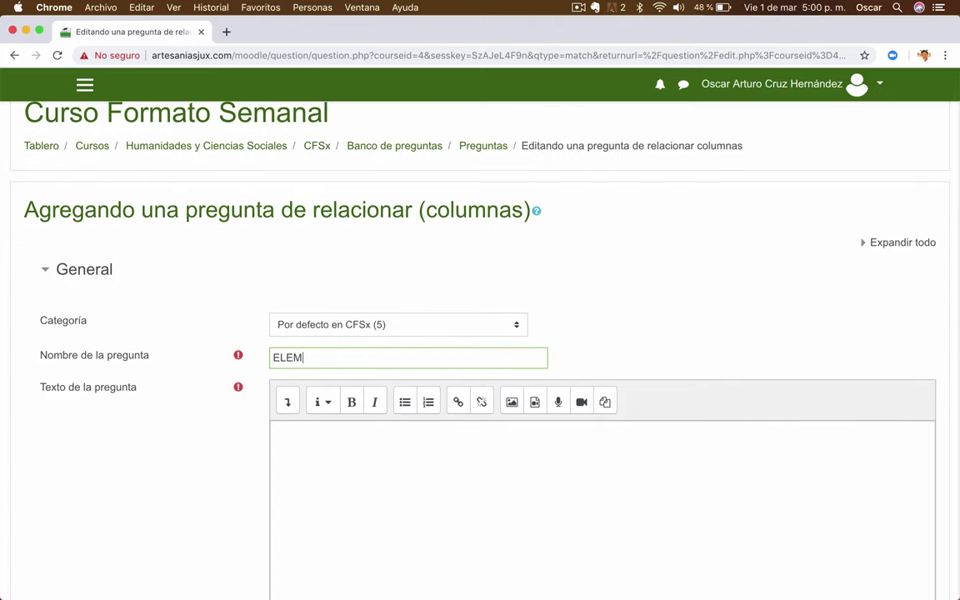
text(ENTOS QUÍMICOS)
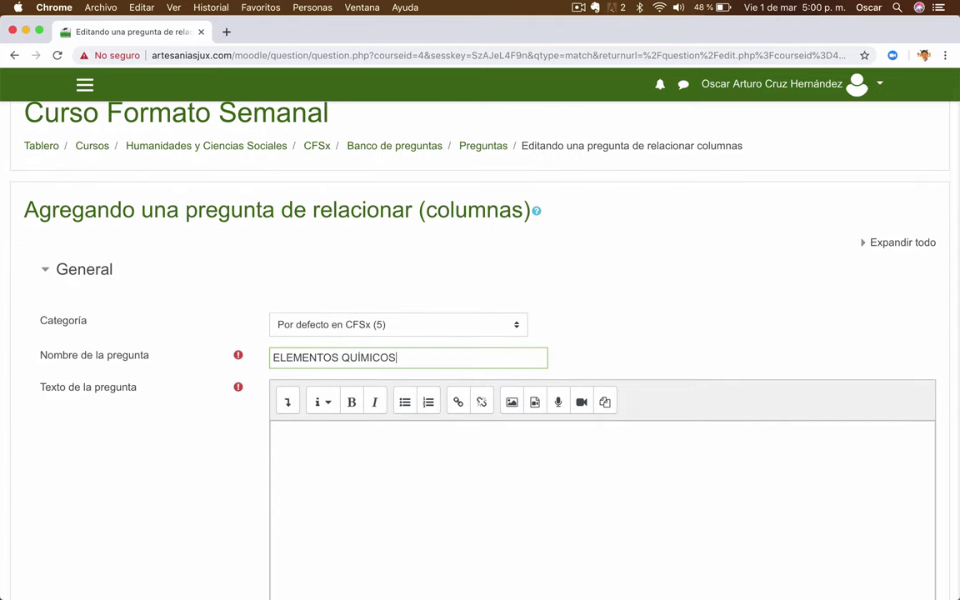
scroll(160, 498, down, 4)
click(372, 345)
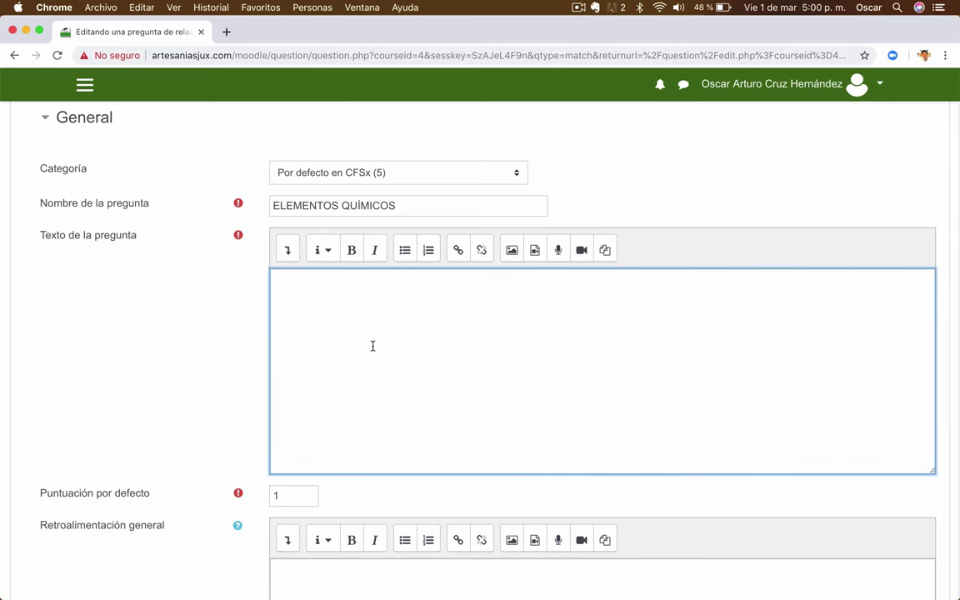
text(Relaciona correctamente)
Set the question's default mark (Puntuación por defecto) to 5
scroll(191, 484, down, 5)
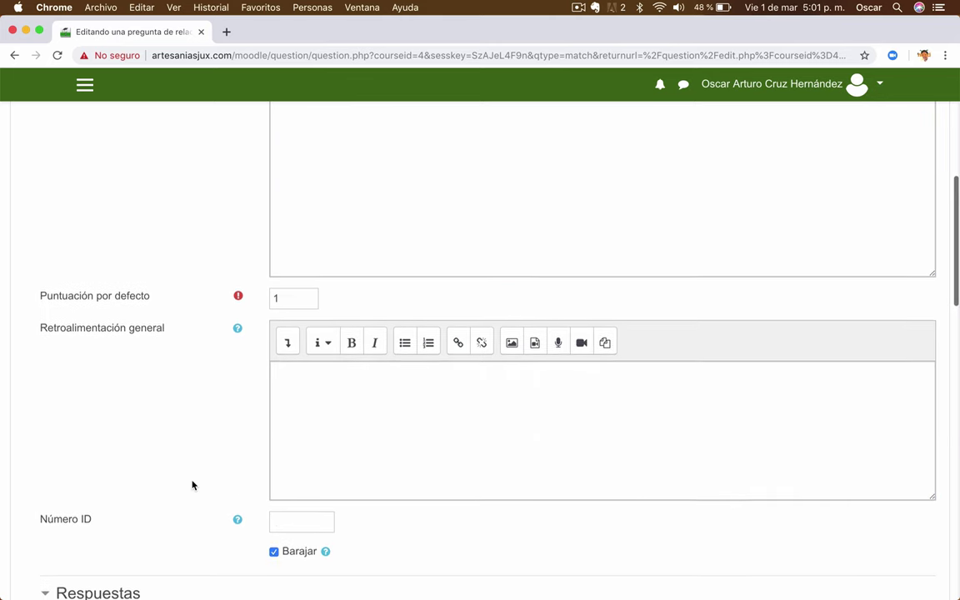
scroll(192, 484, up, 5)
scroll(192, 483, down, 5)
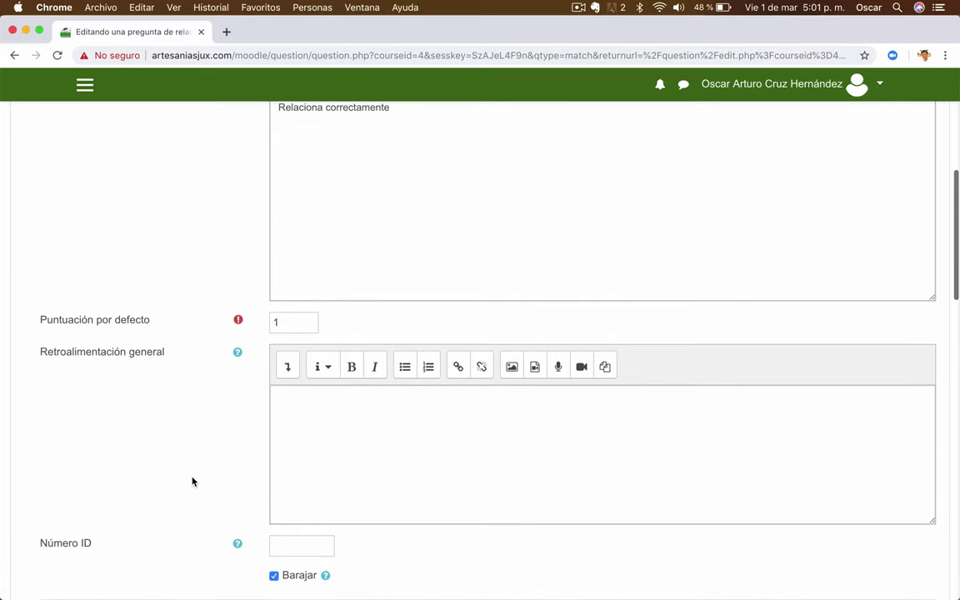
double_click(289, 325)
text(5)
Fill in the Pregunta 1 matching pair with "Hierro" as the question and "Fe" as the answer
scroll(292, 292, down, 2)
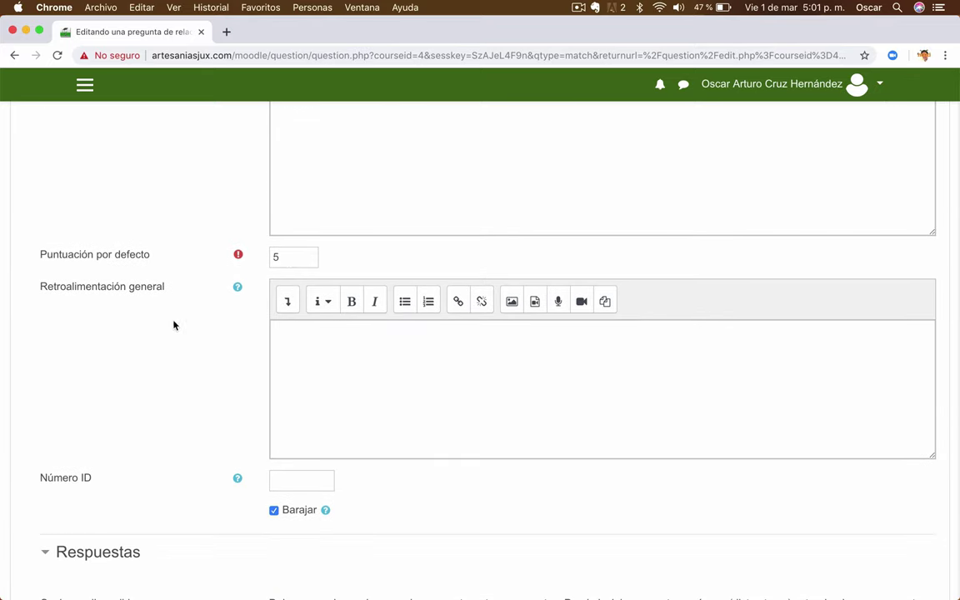
scroll(180, 343, down, 3)
scroll(179, 344, down, 10)
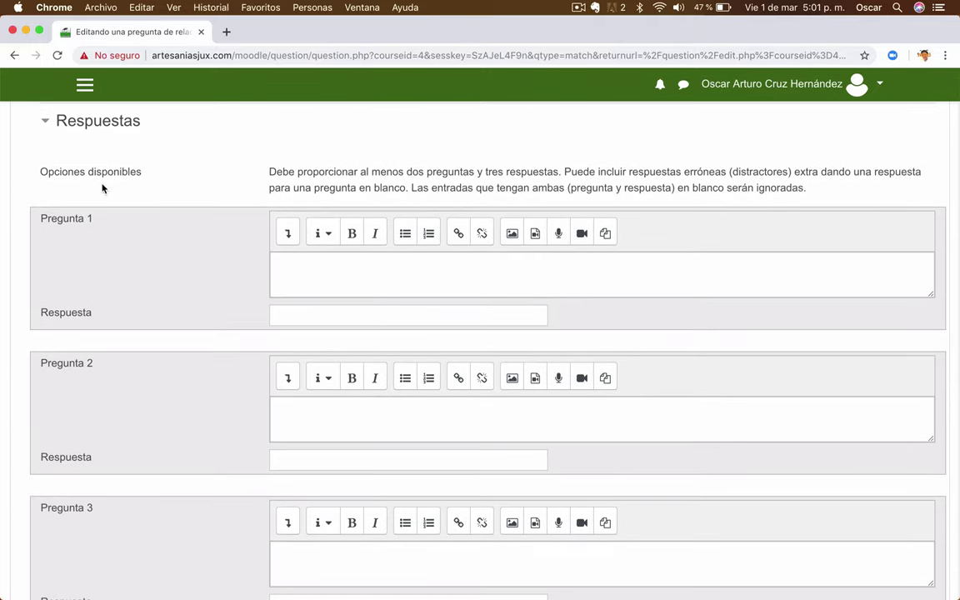
click(306, 266)
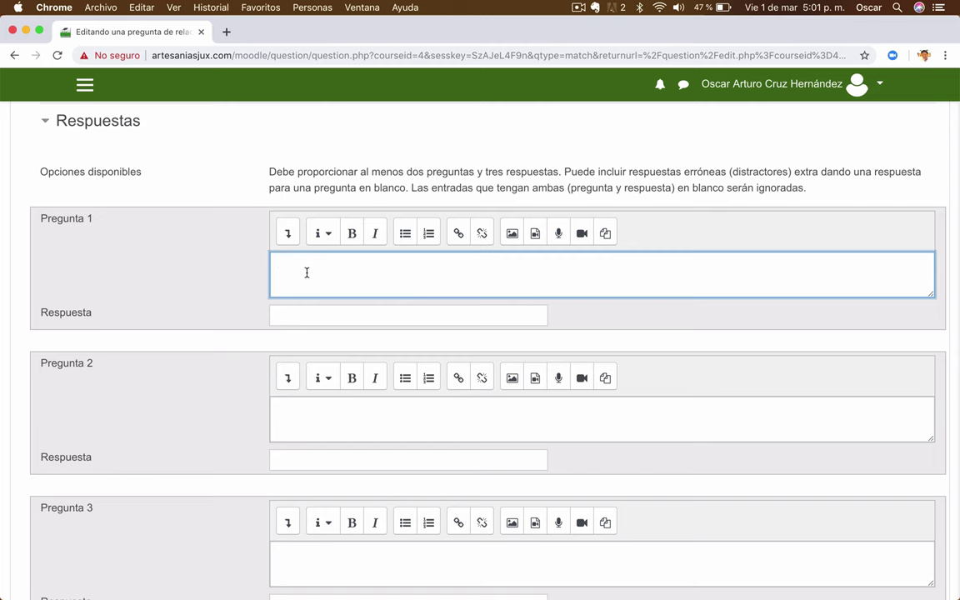
text(Hierro)
text(Fe)
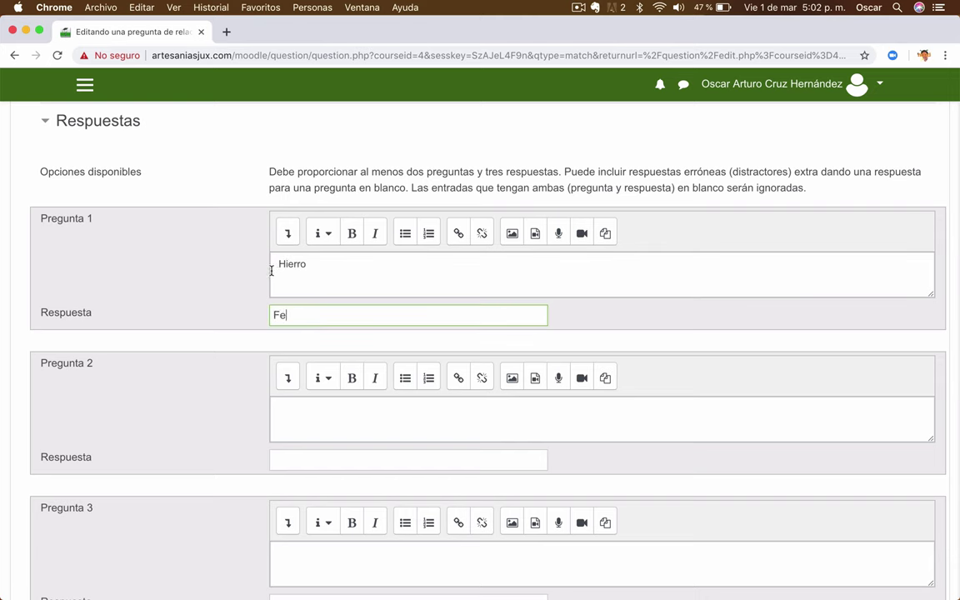
click(193, 280)
Fill in the Pregunta 2 matching pair with "Xenón" as the question and "Xe" as the answer
scroll(194, 280, down, 2)
scroll(193, 280, down, 1)
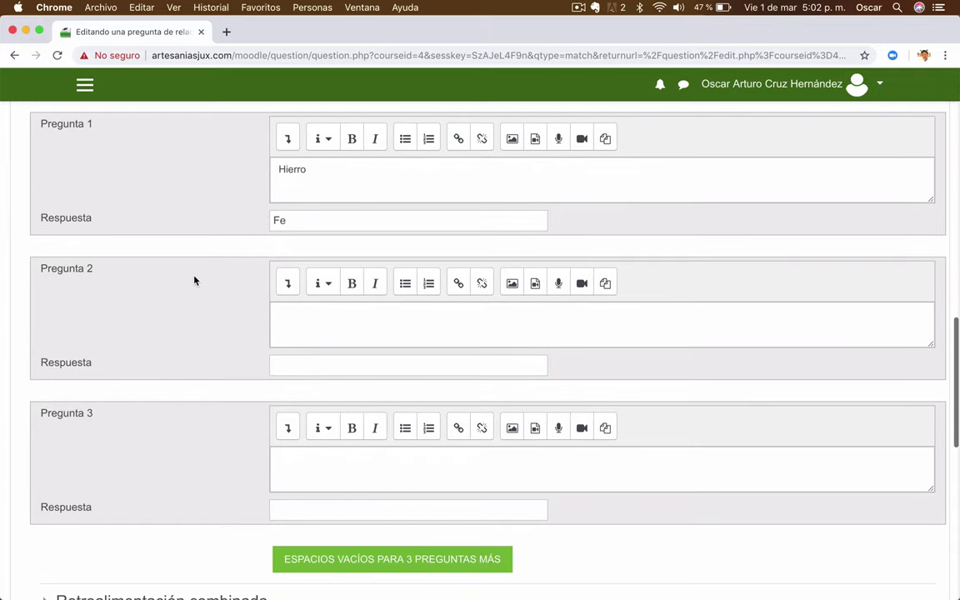
scroll(212, 354, down, 1)
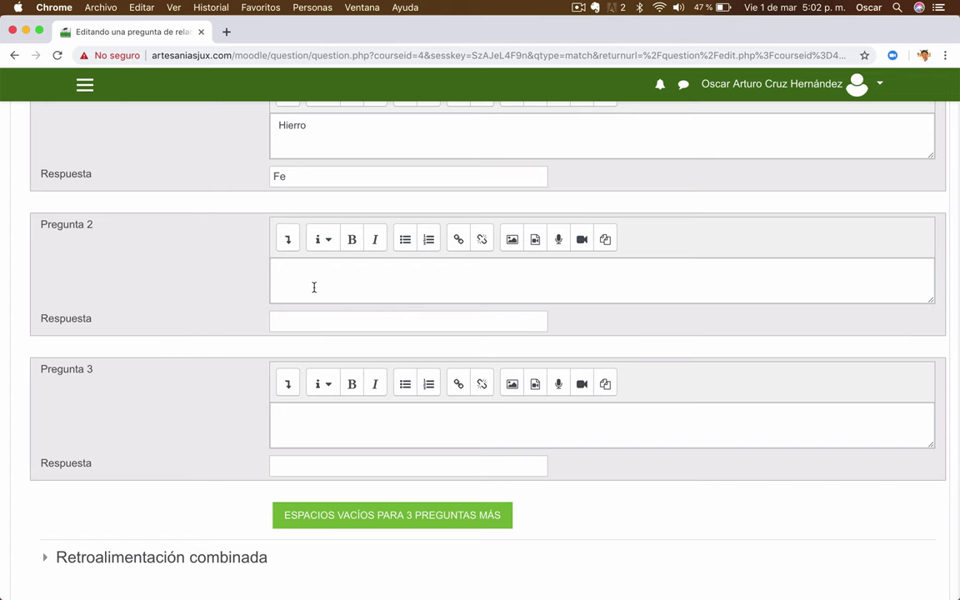
click(347, 281)
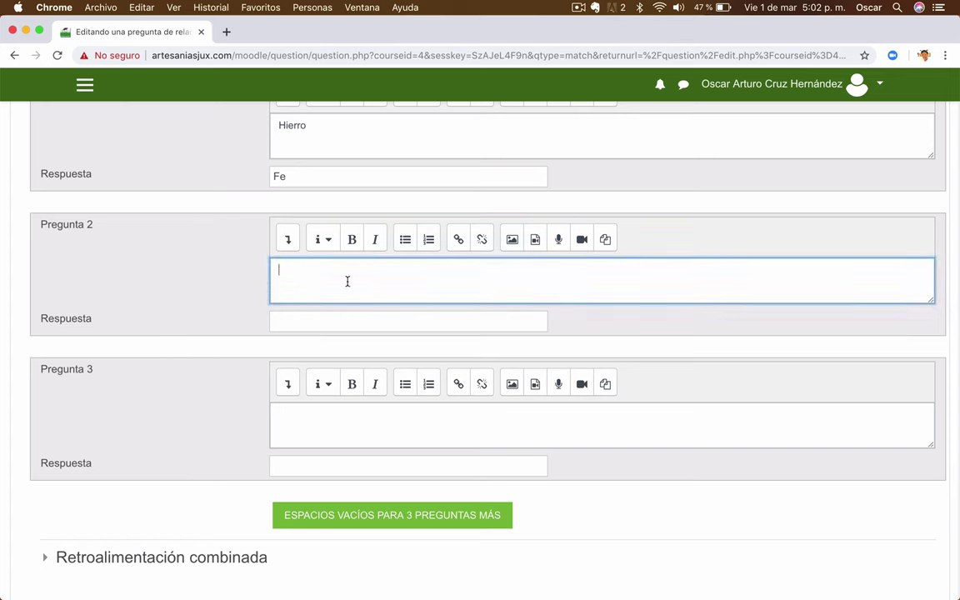
text(Xenón)
key(Tab)
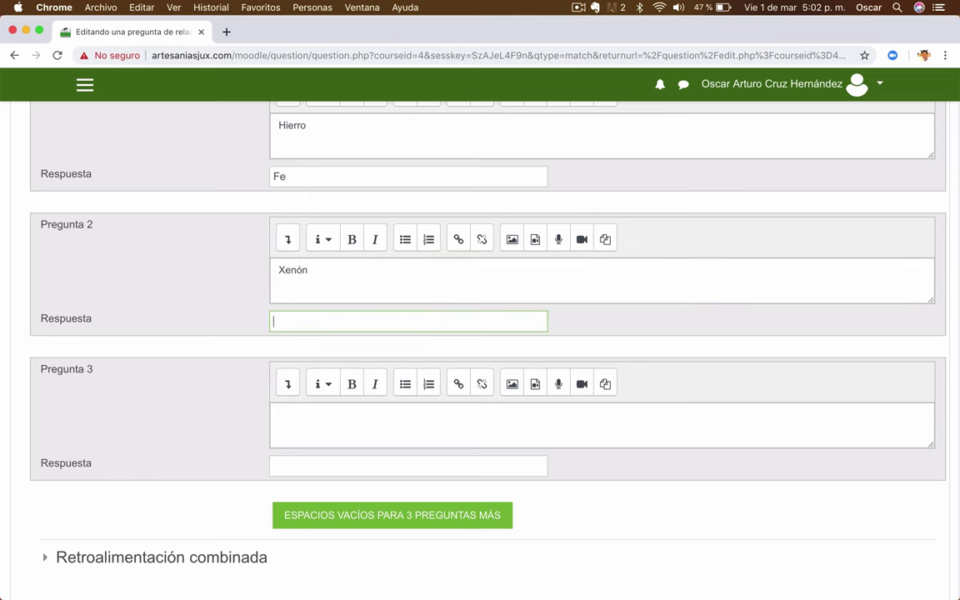
text(x)
text(Xe)
click(197, 439)
Fill in the Pregunta 3 matching pair with "Potasio" as the question and "K" as the answer
scroll(197, 439, down, 2)
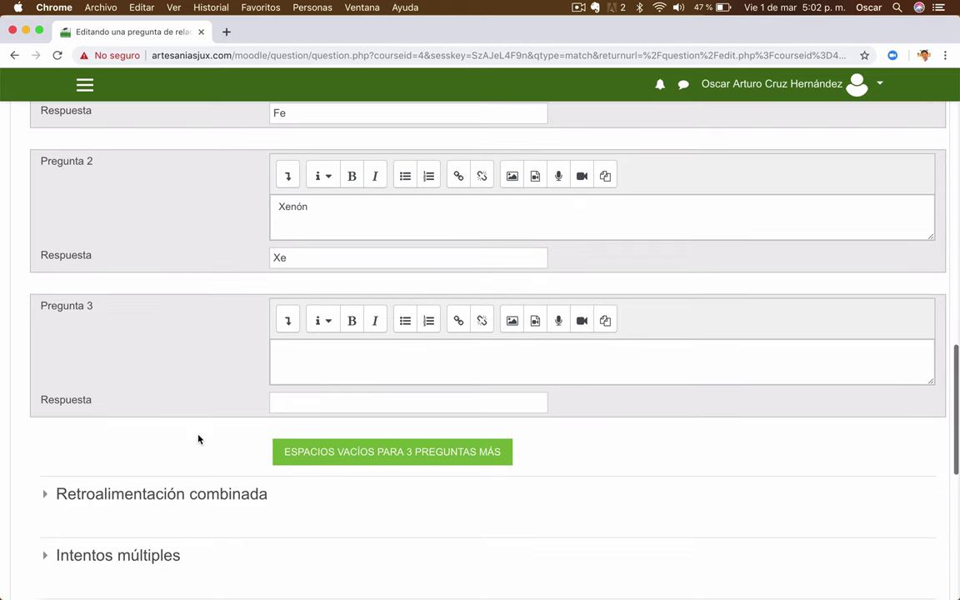
click(354, 364)
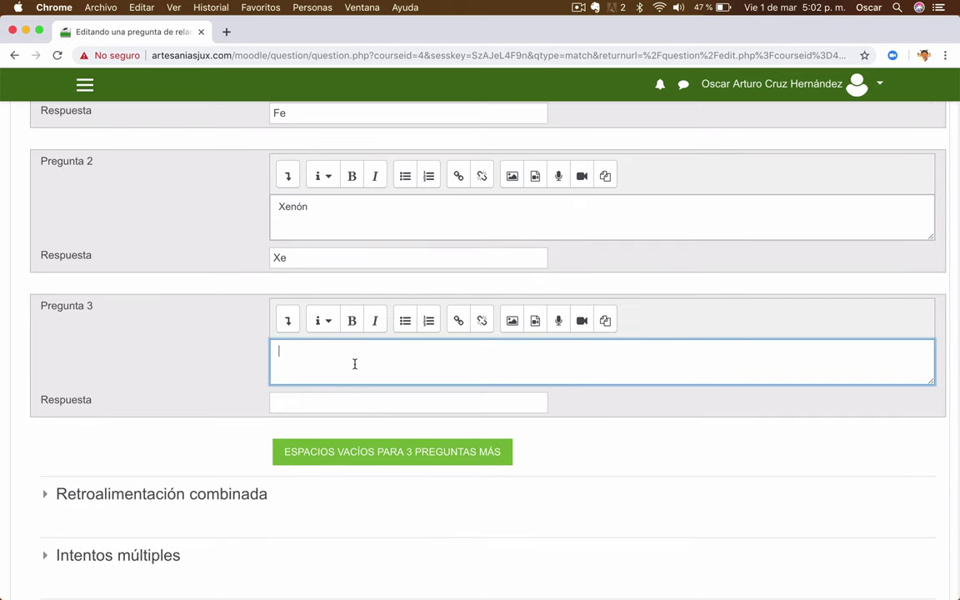
text(Potasio)
key(Tab)
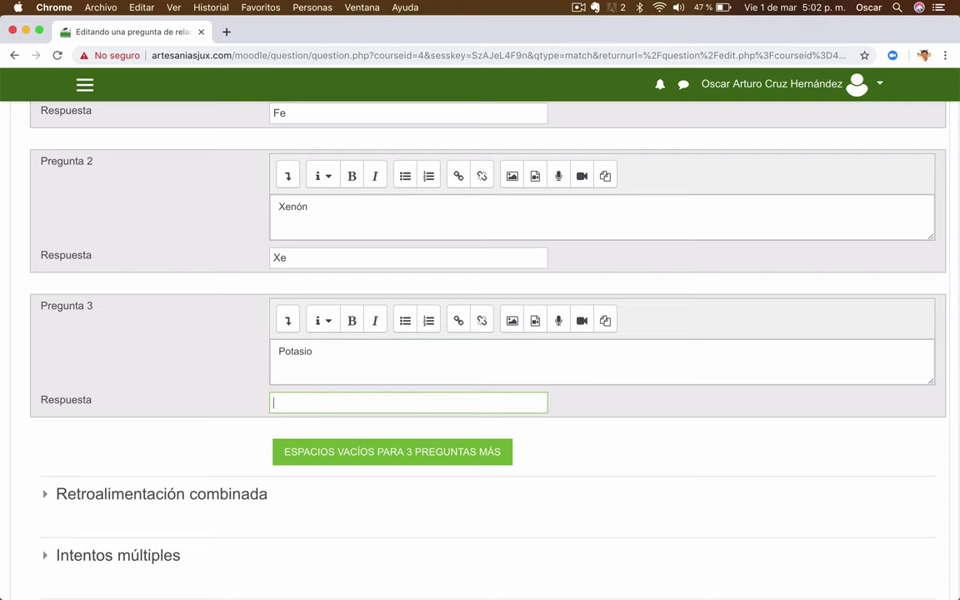
text(K)
Add blanks for three more questions and fill in Pregunta 4 with "Cerio" and the answer "Ce"
click(443, 465)
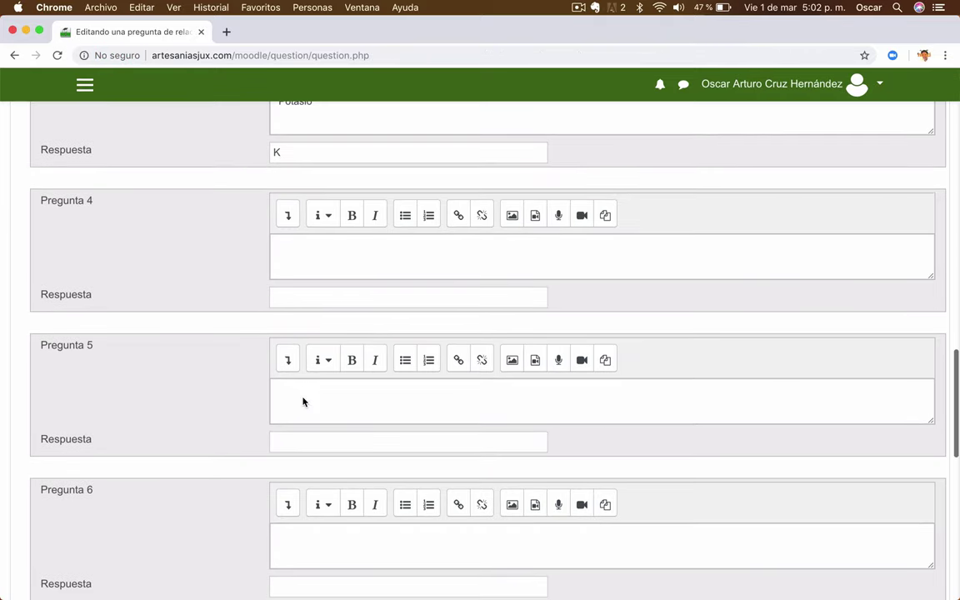
scroll(302, 402, down, 2)
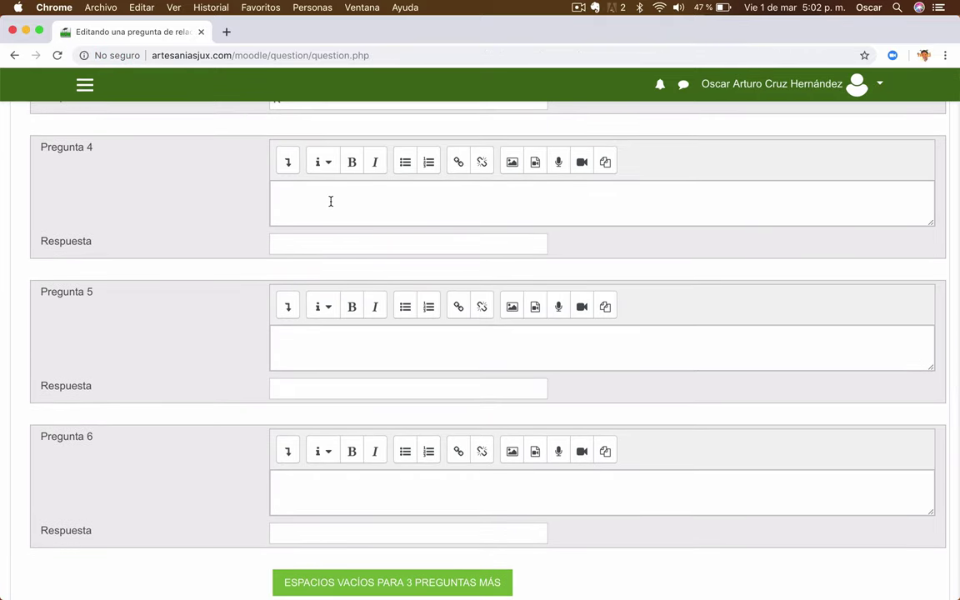
click(331, 200)
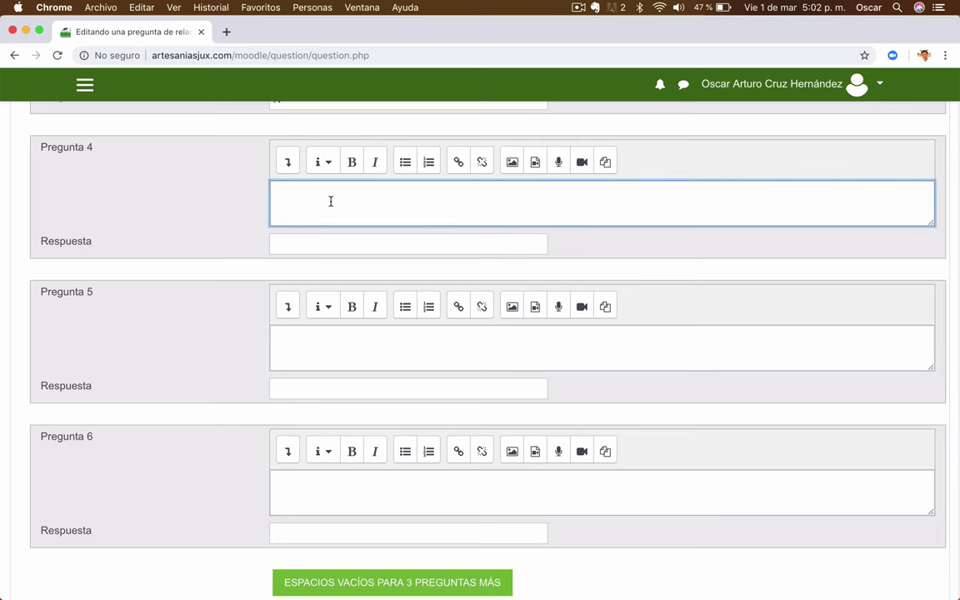
text(Cerio)
key(Tab)
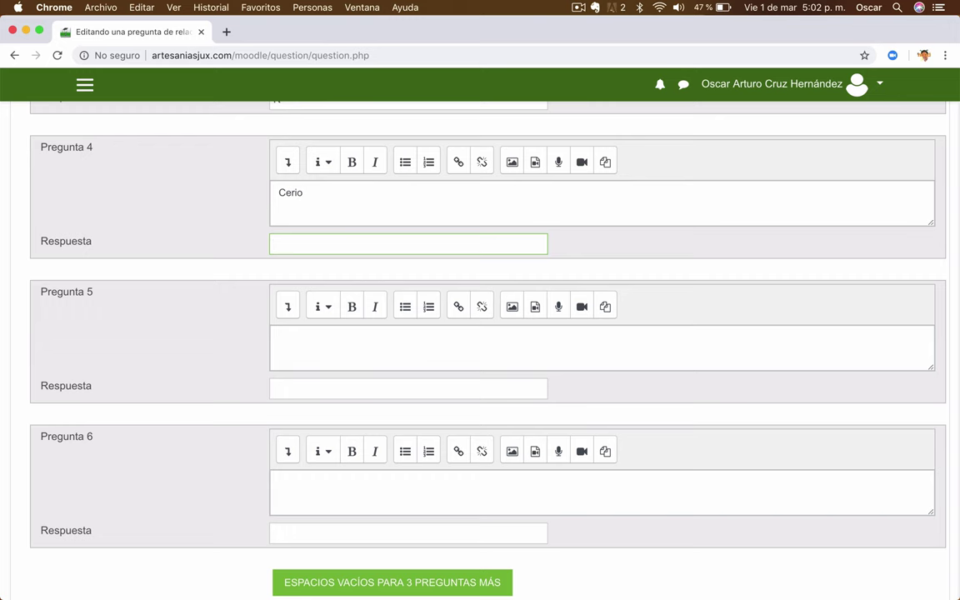
text(CE)
key(BackSpace)
text(e)
Fill in Pregunta 5 with "Zinc" and the answer "Zn", and Pregunta 6 with "Oxígeno" and the answer "O"
click(301, 358)
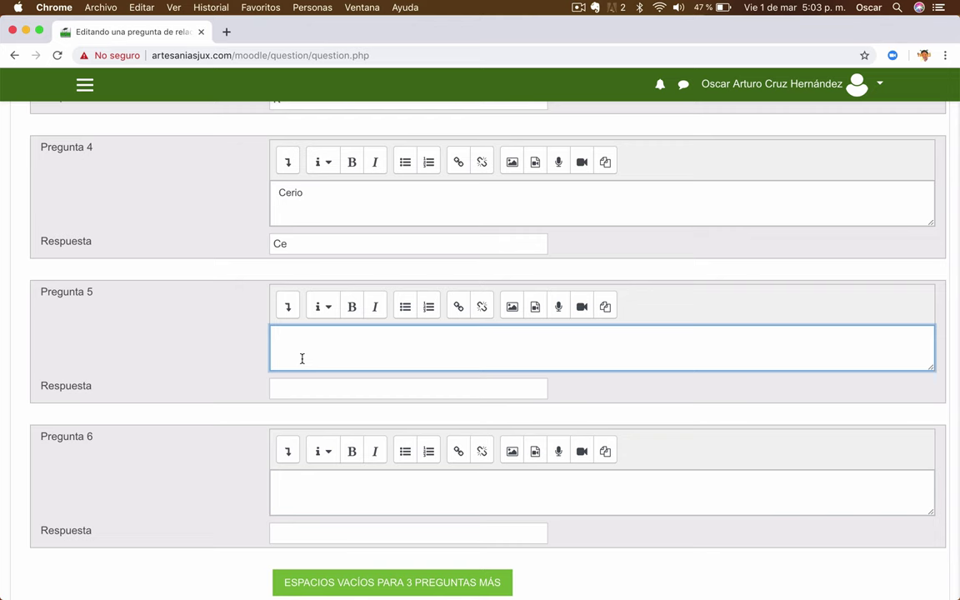
text(Zinc)
key(Tab)
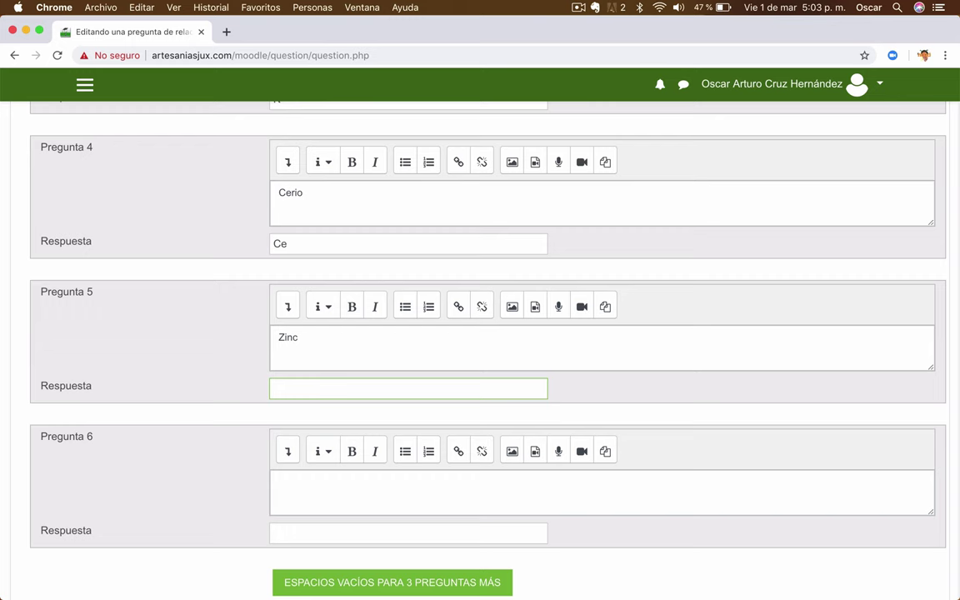
text(Zn)
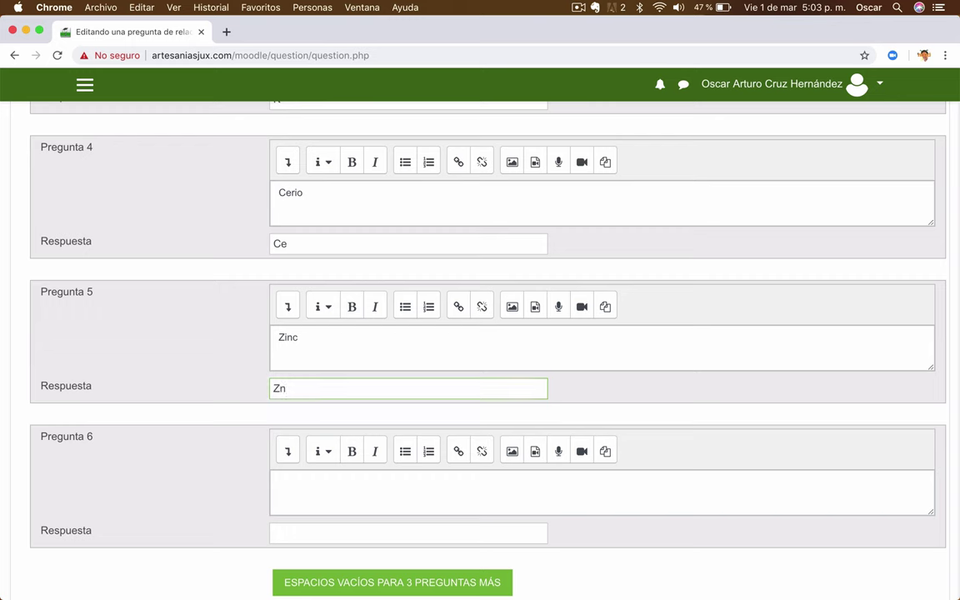
click(360, 483)
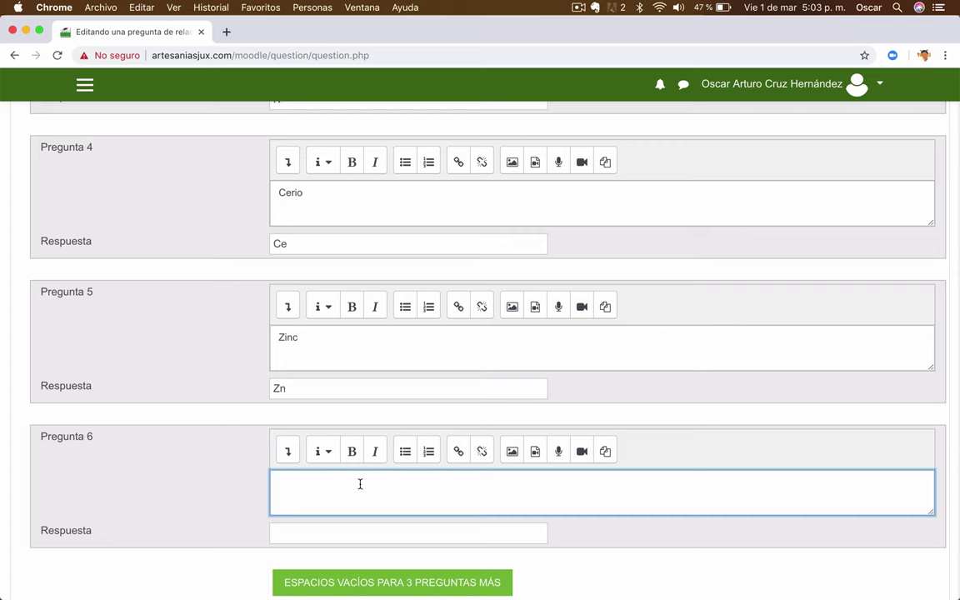
text(Oxígeno)
key(Tab)
text(O)
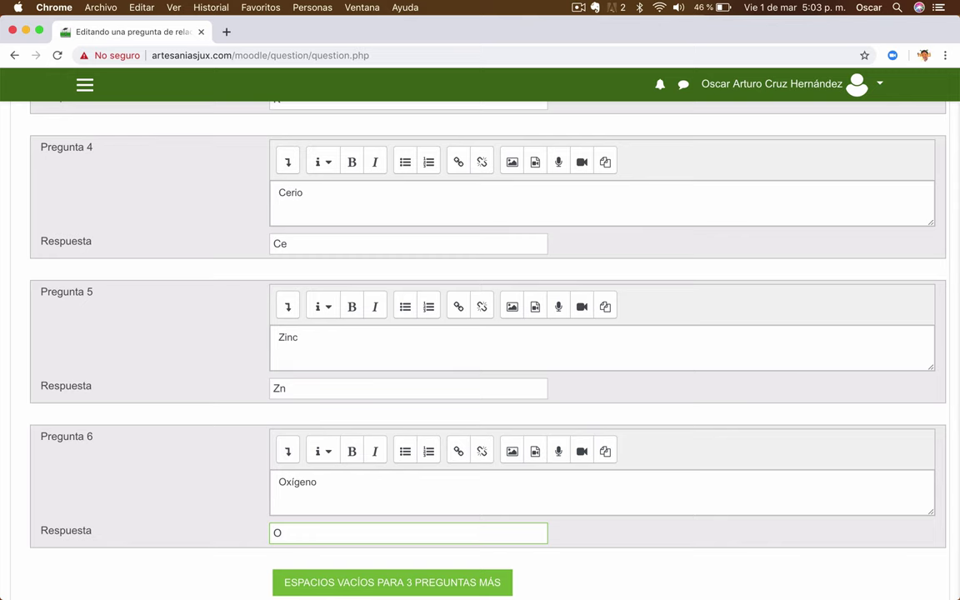
Save the matching question and return to its entry in the question bank list
scroll(480, 333, down, 9)
scroll(180, 491, down, 4)
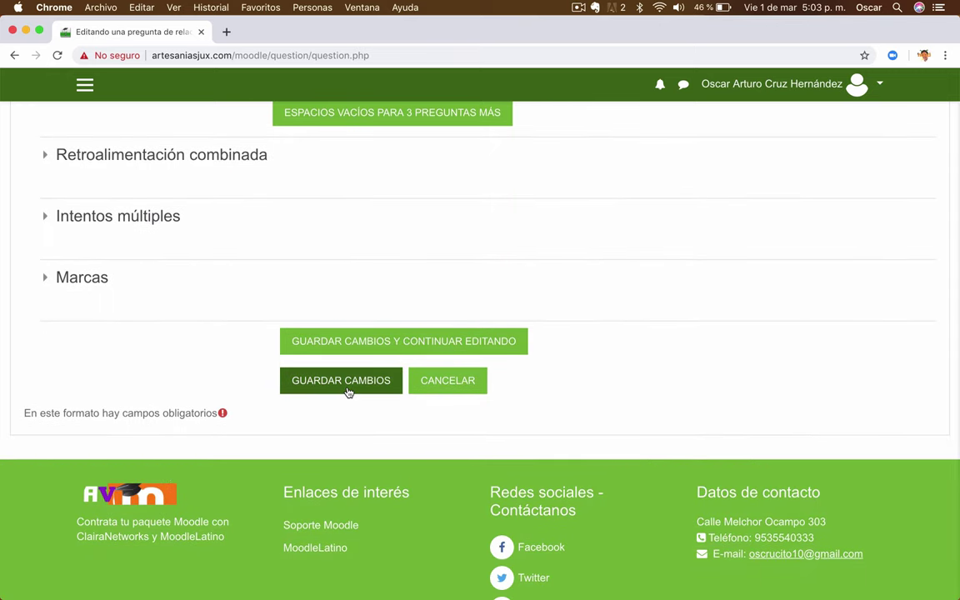
click(348, 388)
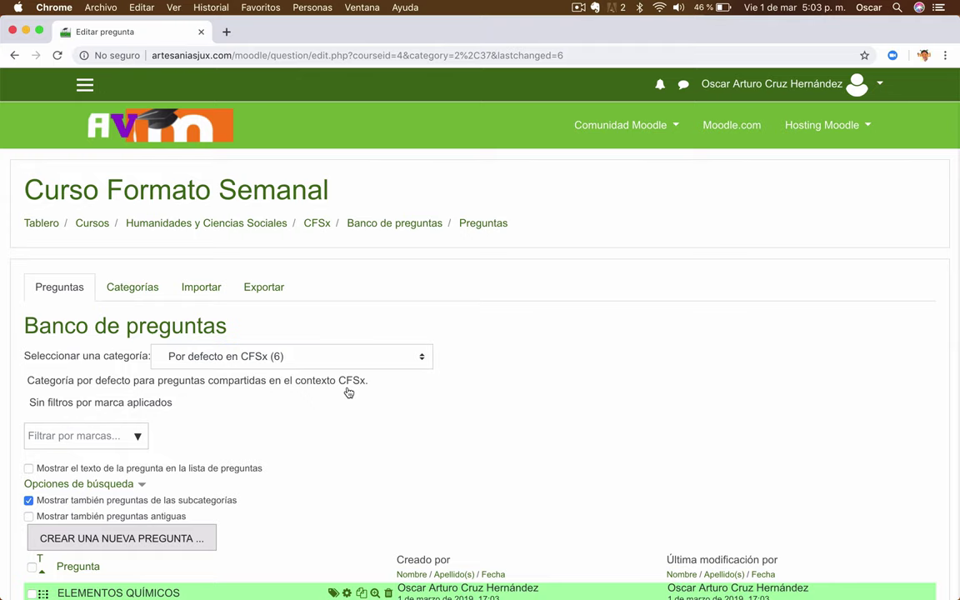
scroll(348, 391, down, 5)
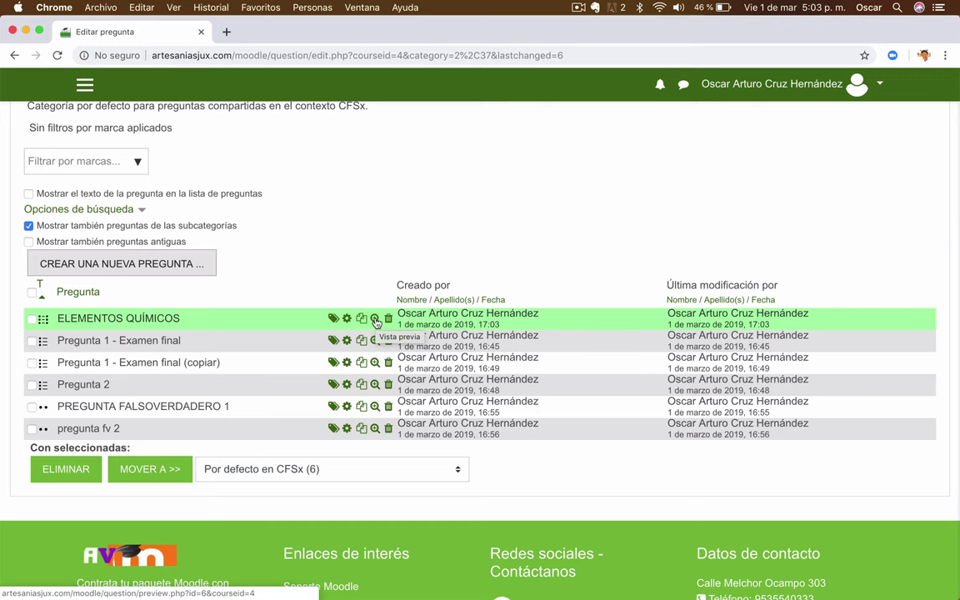
Preview the ELEMENTOS QUÍMICOS question in an enlarged window and match Xenón with Xe, Zinc with Zn and Hierro with Fe
click(375, 319)
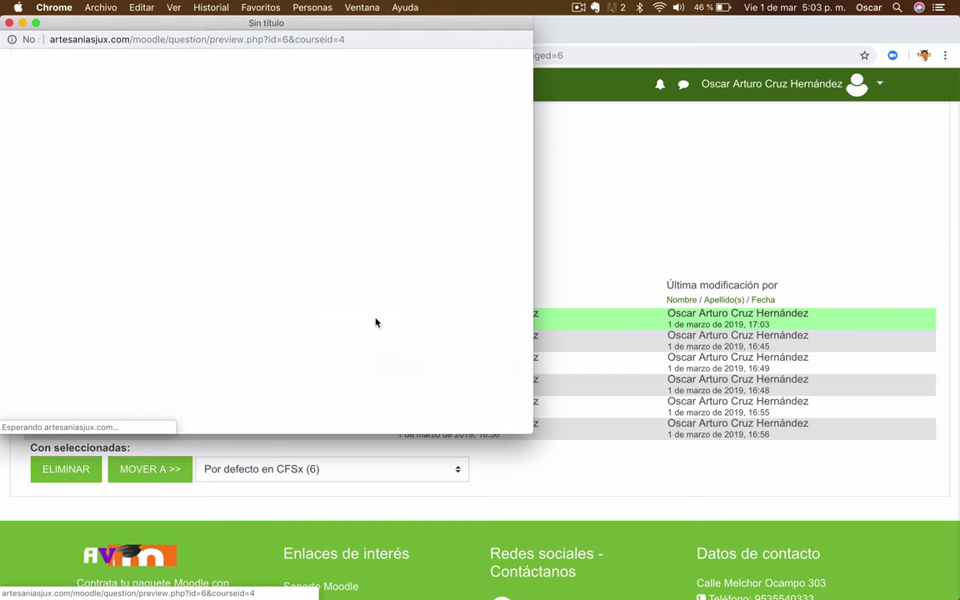
double_click(269, 22)
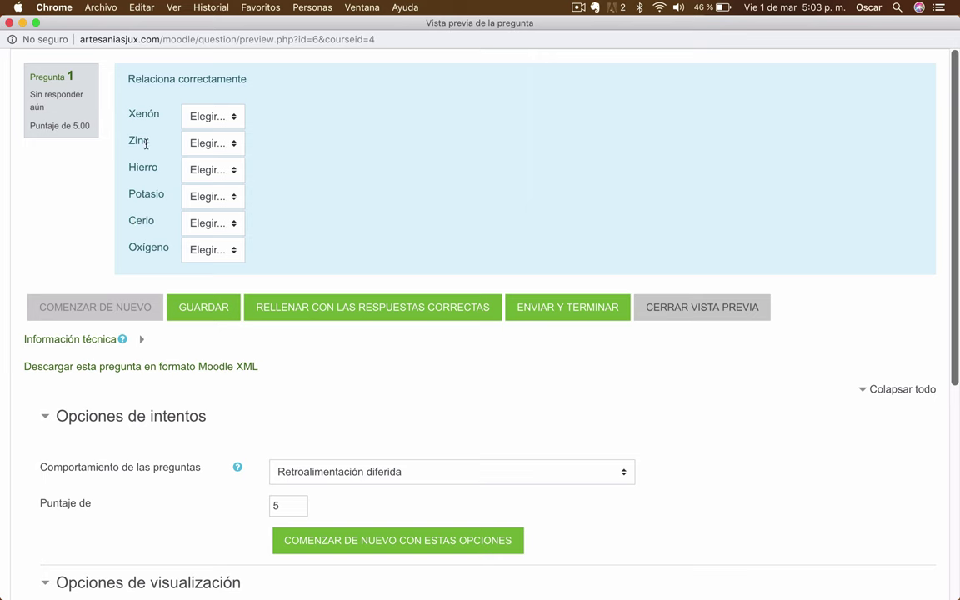
click(235, 118)
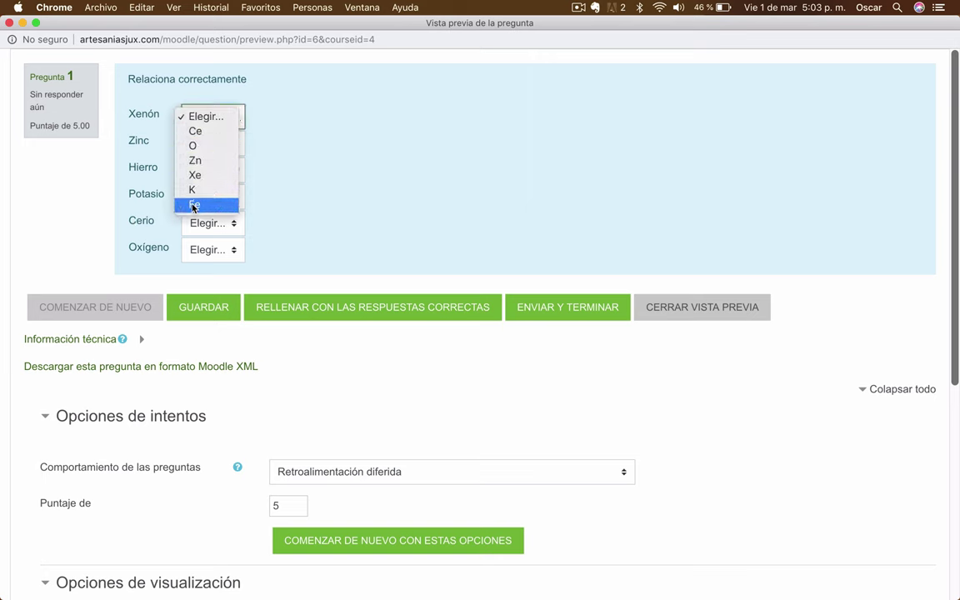
click(213, 144)
click(212, 169)
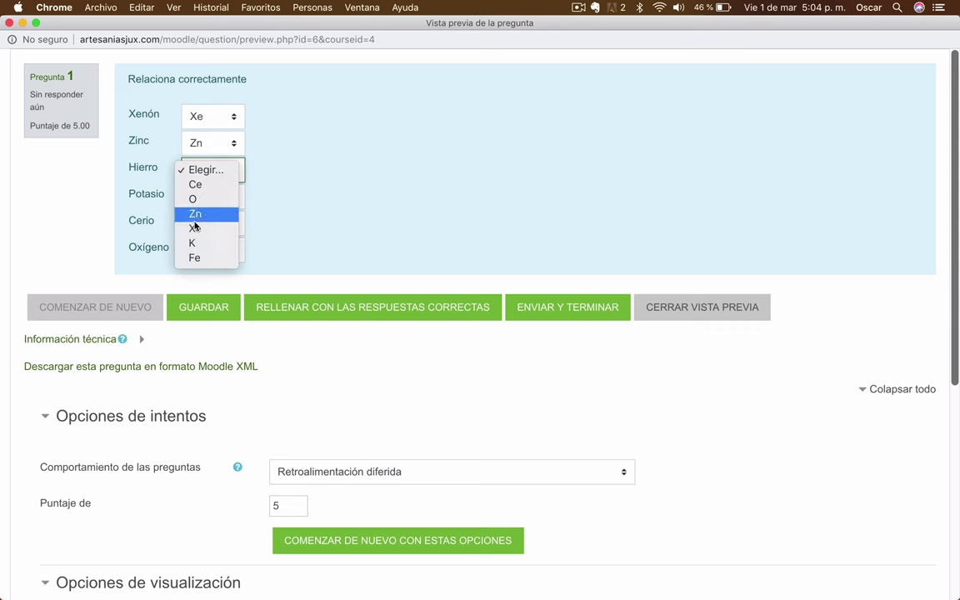
click(194, 257)
click(212, 196)
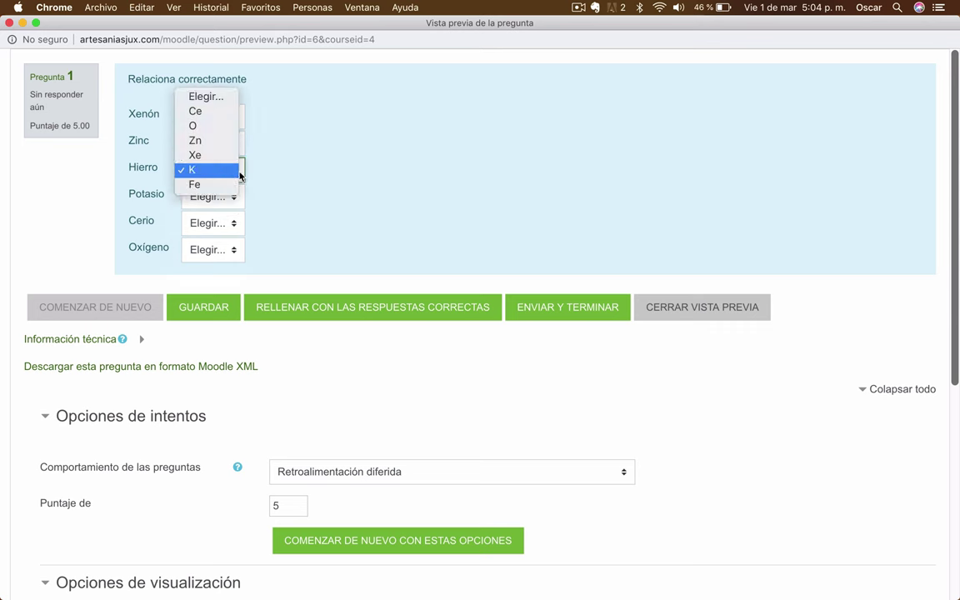
Match Potasio with K, Cerio with Ce and Oxígeno with O in the question preview
click(192, 167)
click(212, 222)
click(195, 189)
click(212, 249)
click(192, 279)
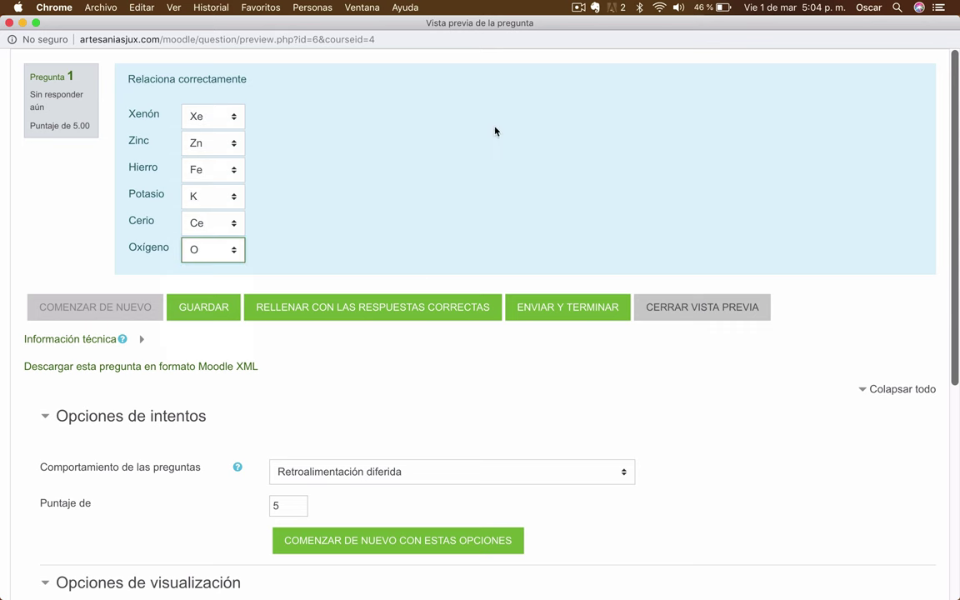
Fill the previewed question with the correct answers and close the preview
click(388, 312)
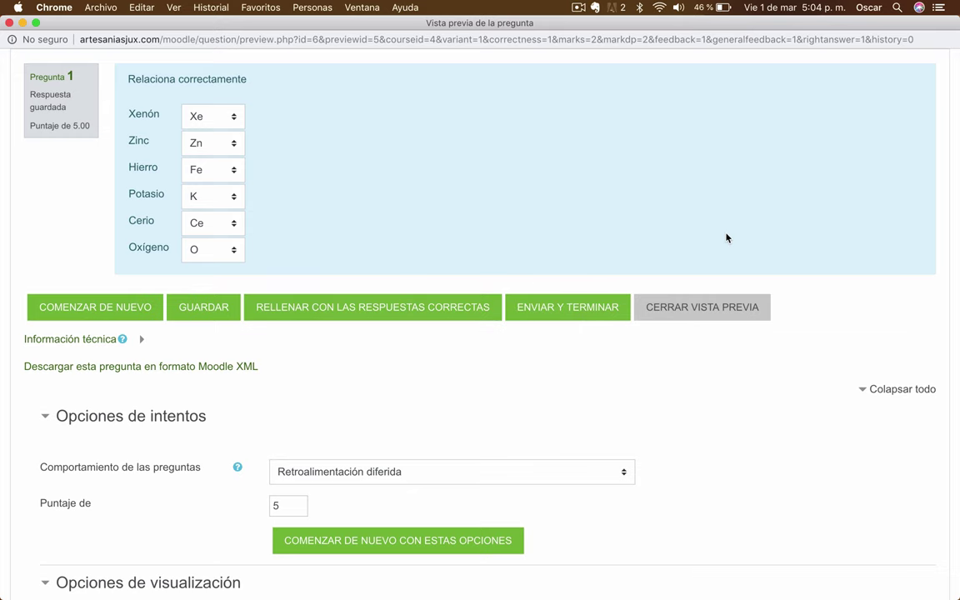
click(668, 308)
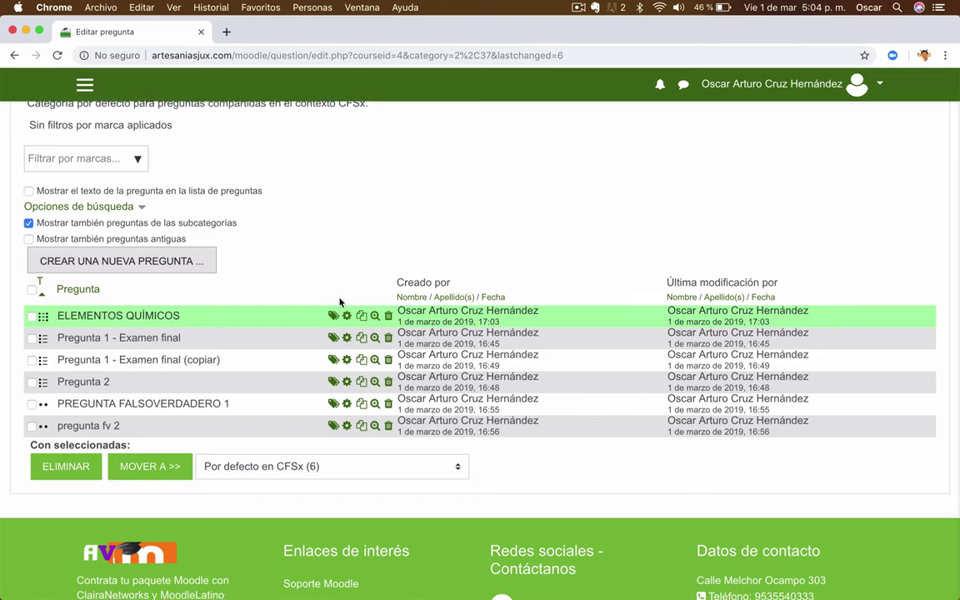
Edit the ELEMENTOS QUÍMICOS question to set its default mark to 6 and save the changes
scroll(339, 303, down, 1)
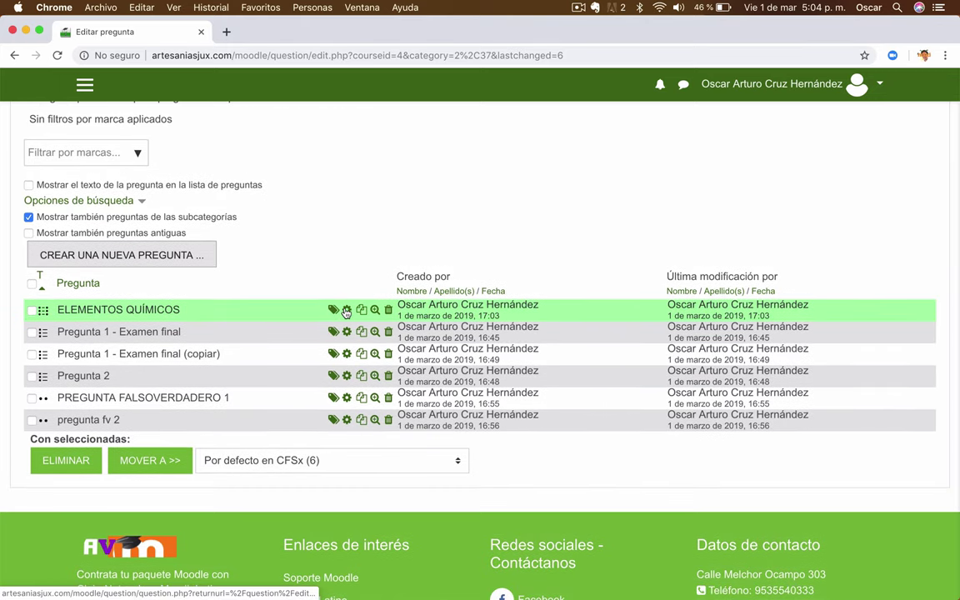
click(346, 310)
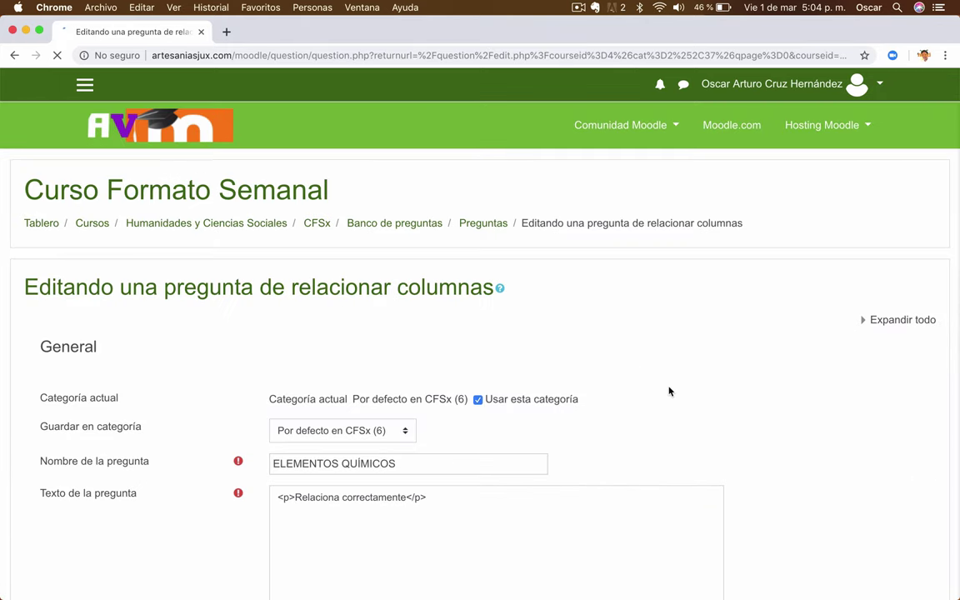
scroll(668, 390, down, 15)
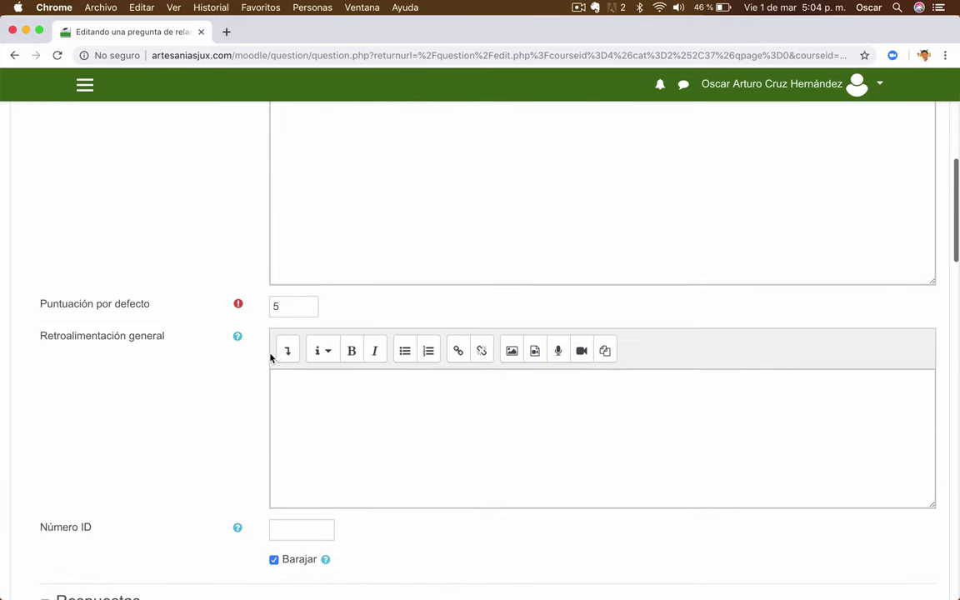
double_click(282, 309)
text(0)
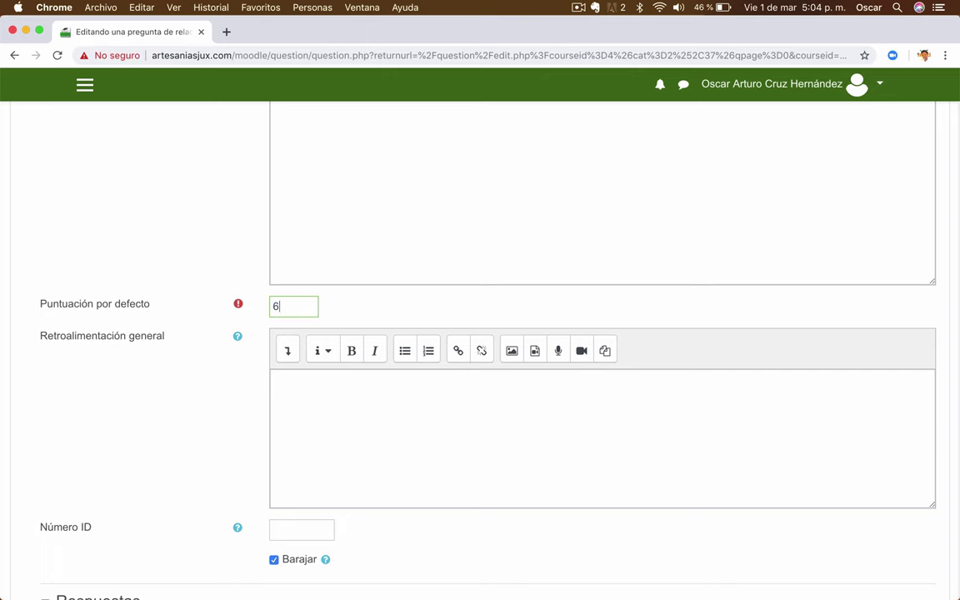
click(178, 382)
scroll(177, 382, down, 20)
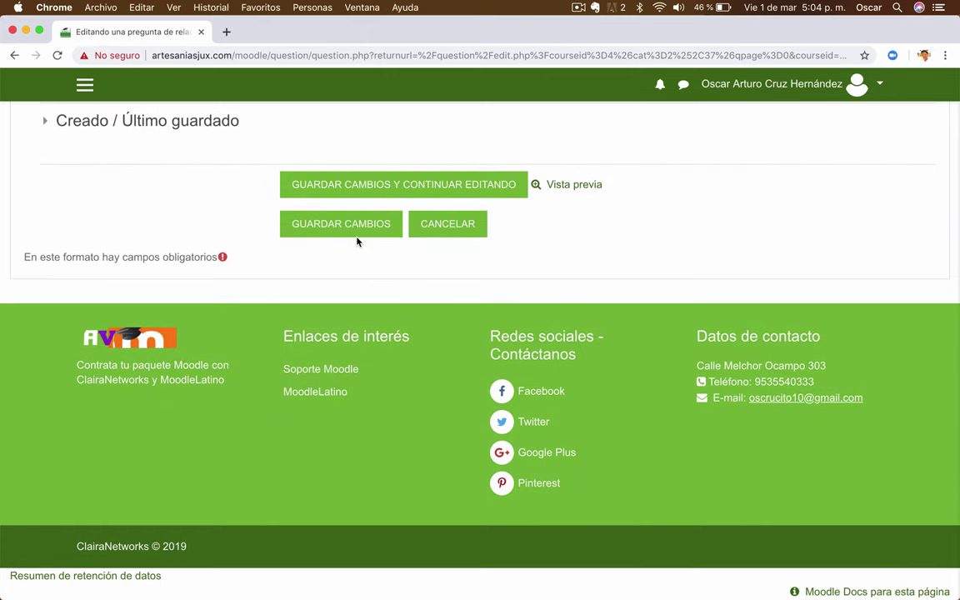
click(371, 236)
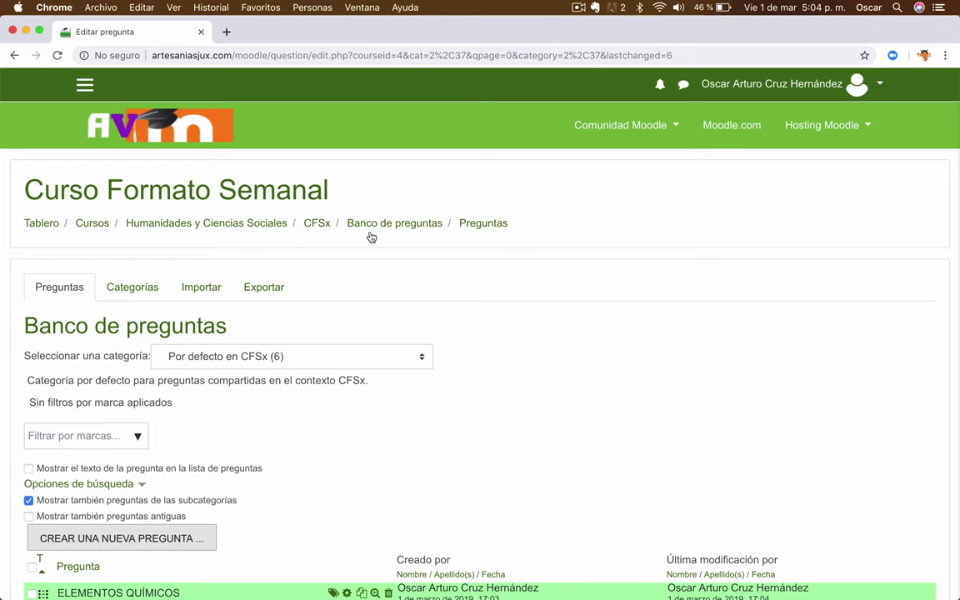
Preview the ELEMENTOS QUÍMICOS question again and examine the answer choices offered for Oxígeno and Zinc
scroll(468, 311, down, 5)
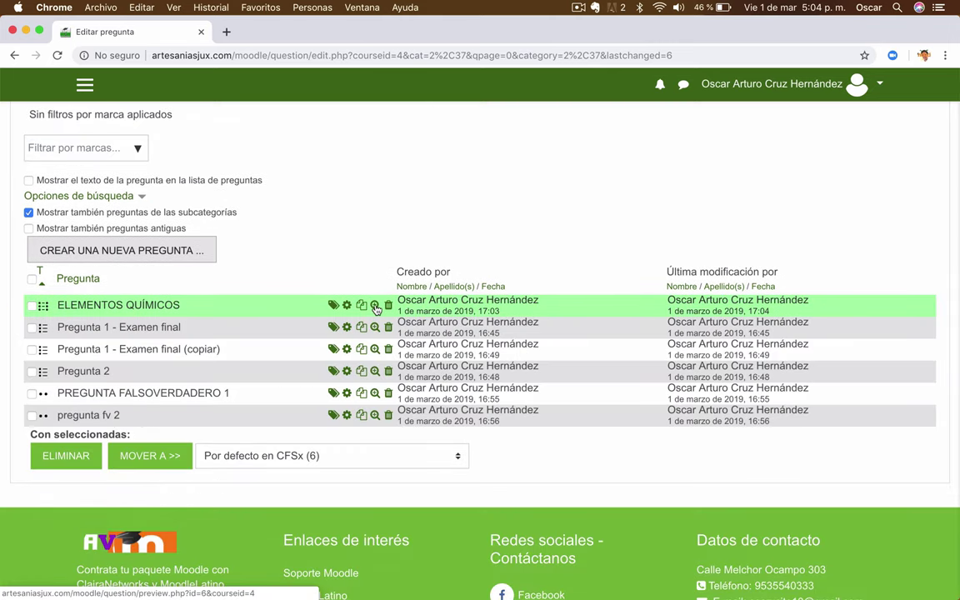
click(376, 308)
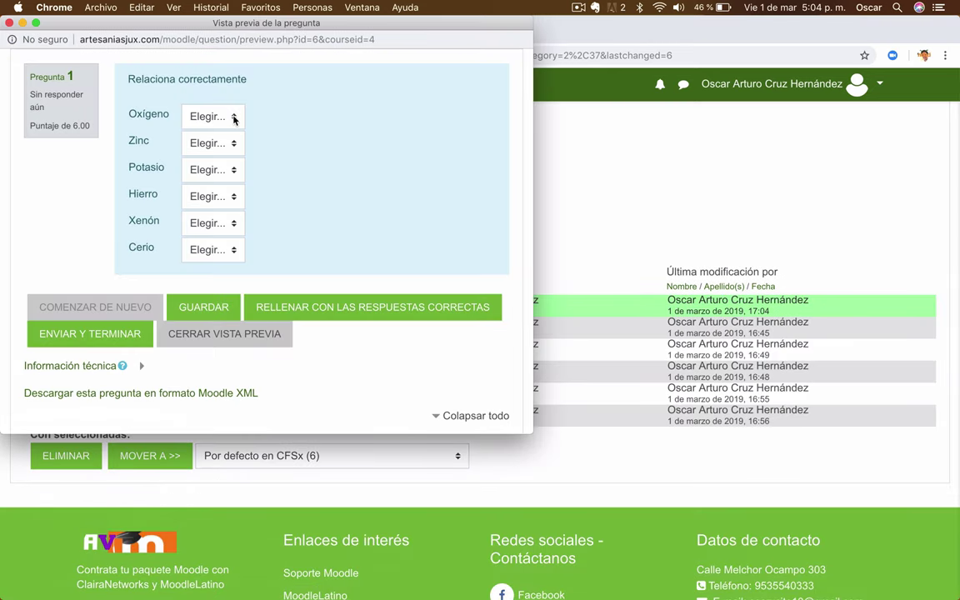
click(234, 119)
click(306, 143)
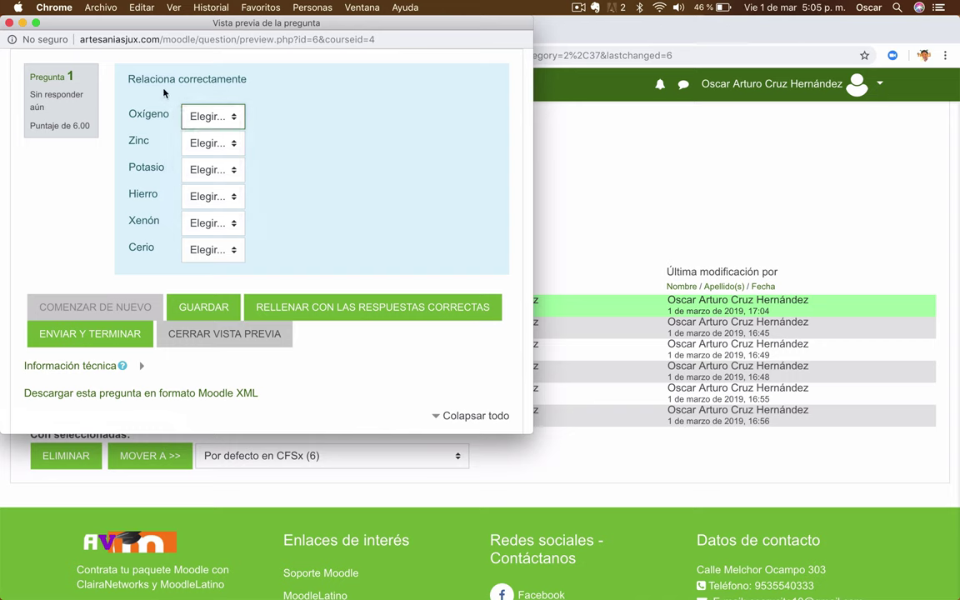
click(235, 144)
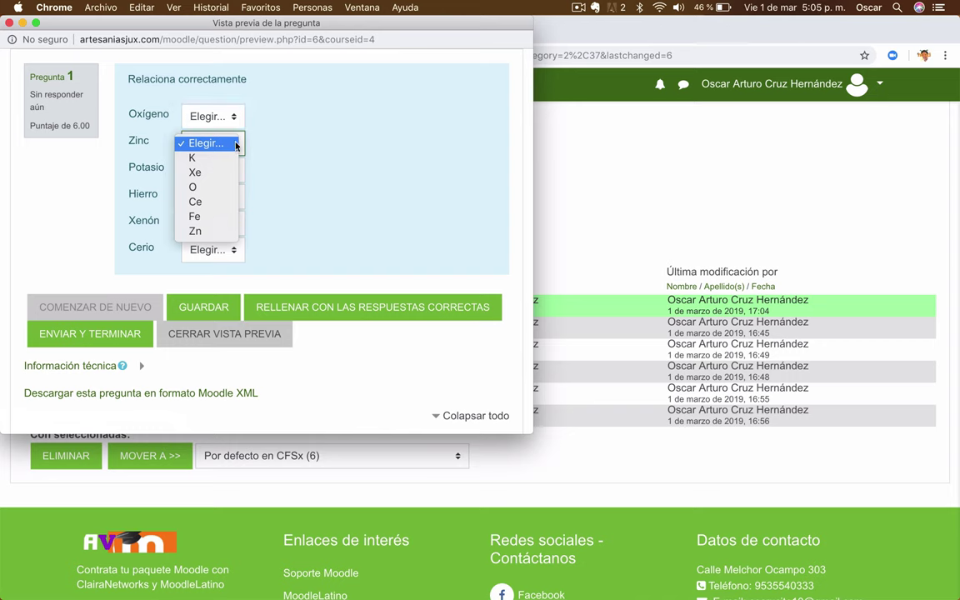
click(300, 207)
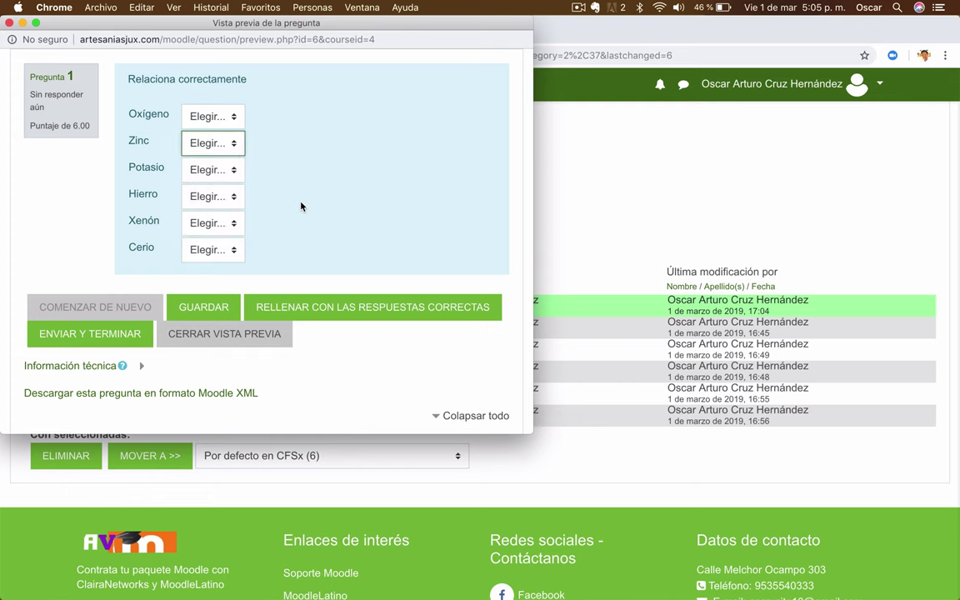